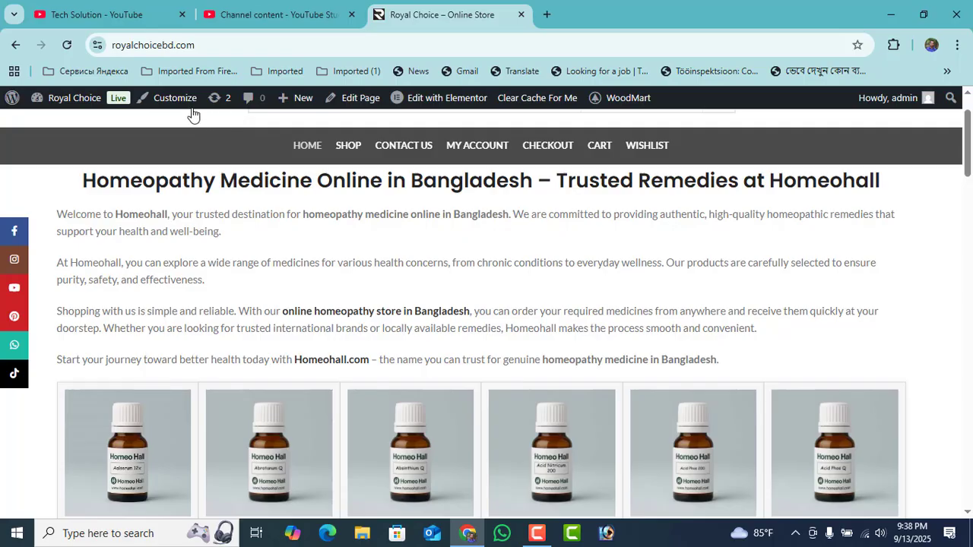
# Step: Go to the site's admin dashboard and open the WoodMart header builder
pyautogui.moveTo(41, 101)
pyautogui.click(43, 128)
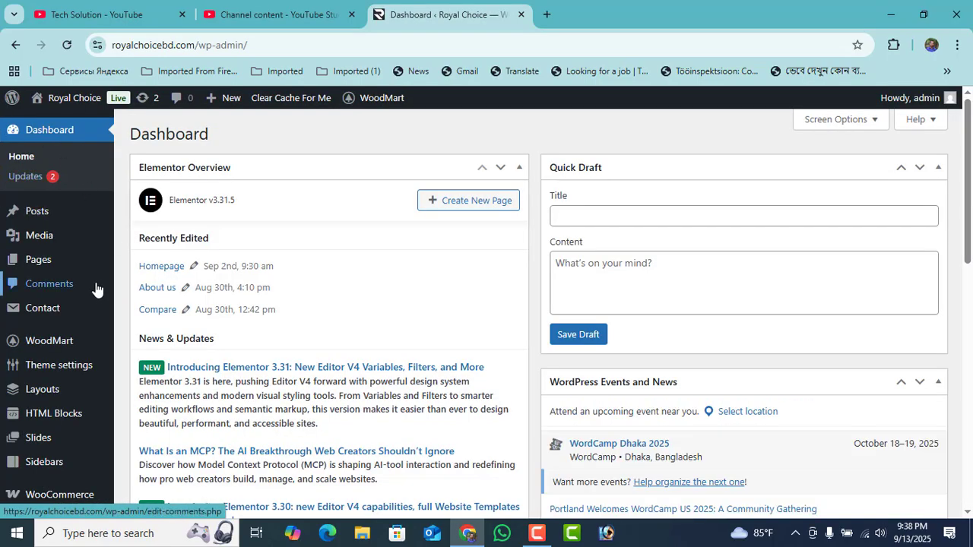
pyautogui.scroll(-1, 76, 293)
pyautogui.moveTo(51, 278)
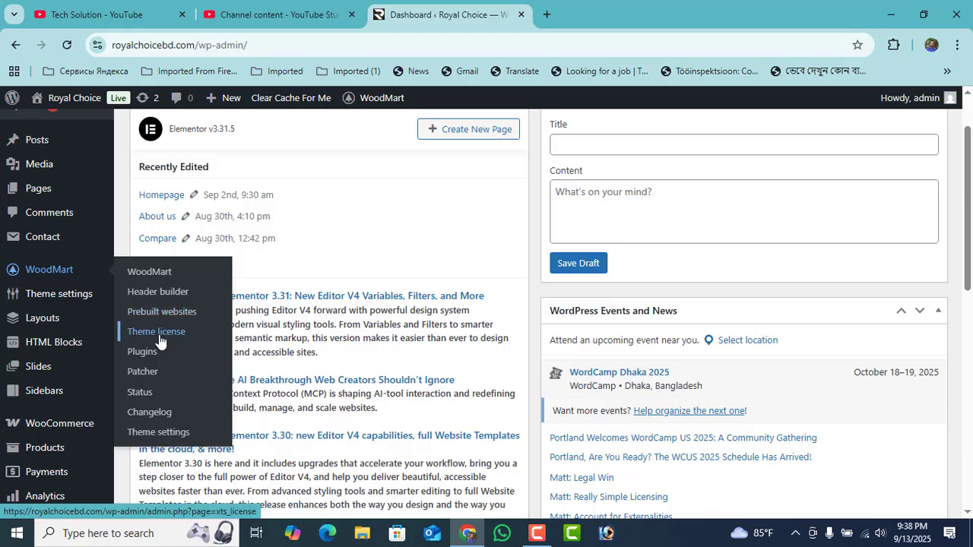
pyautogui.click(162, 300)
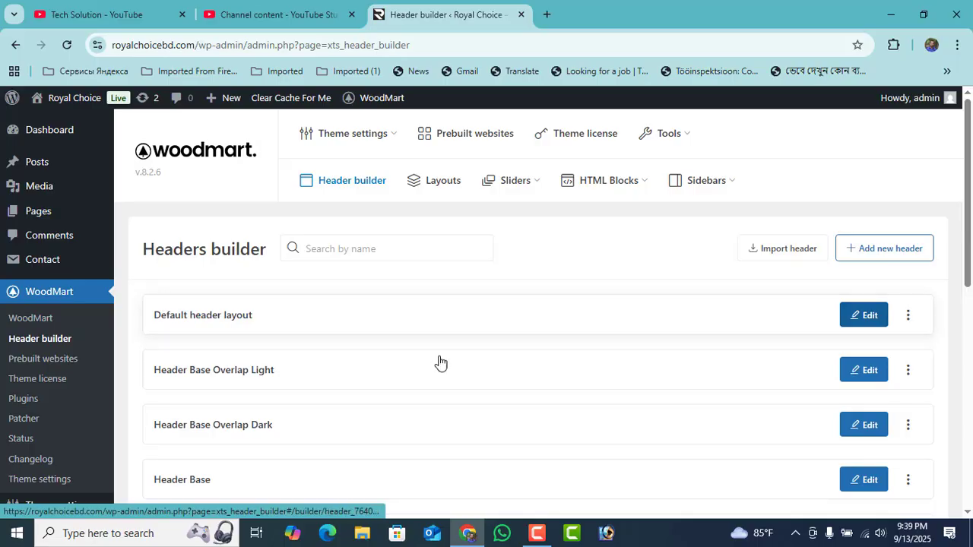
# Step: Examine the header list for the default header and look at the options available for Header Overlap
pyautogui.scroll(-3, 448, 362)
pyautogui.scroll(2, 204, 362)
pyautogui.scroll(-1, 209, 332)
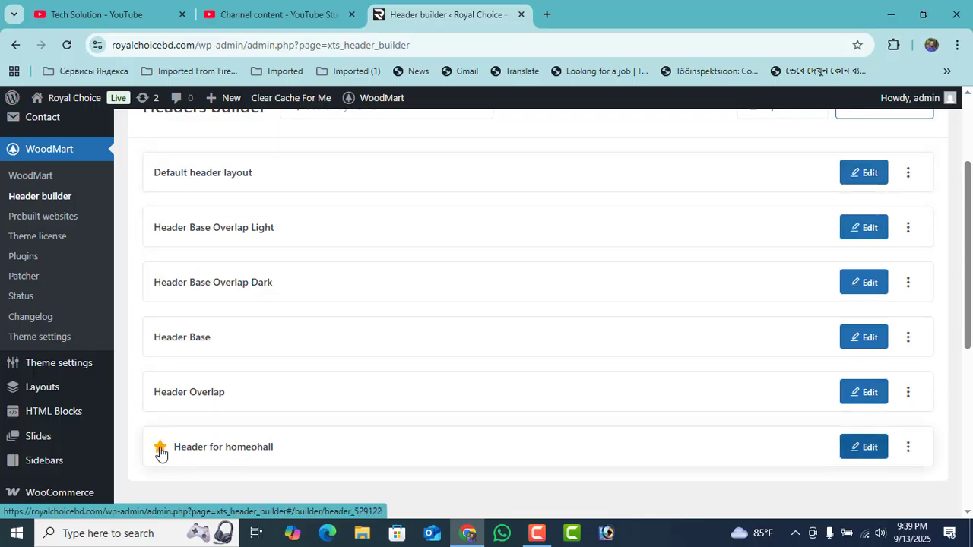
pyautogui.scroll(-1, 166, 454)
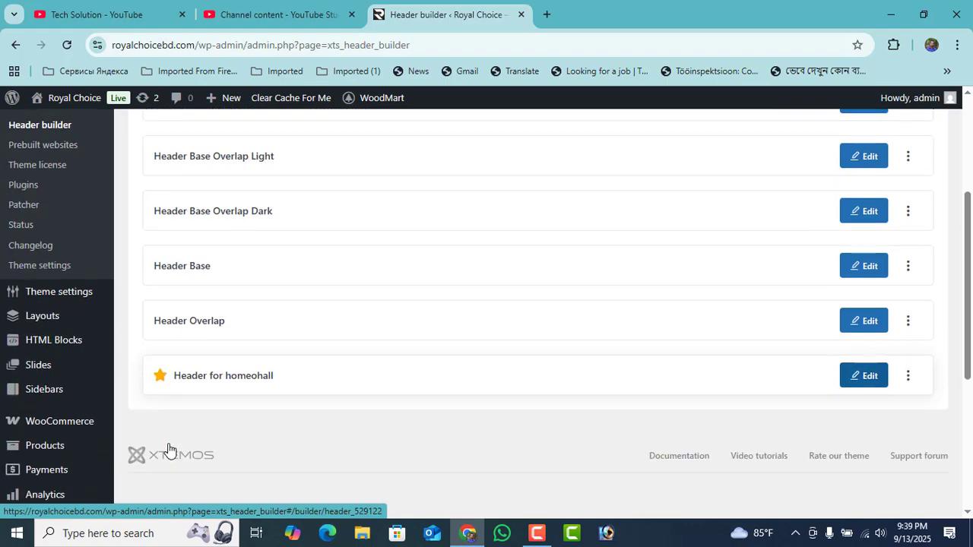
pyautogui.scroll(1, 176, 391)
pyautogui.scroll(1, 217, 337)
pyautogui.scroll(-1, 215, 424)
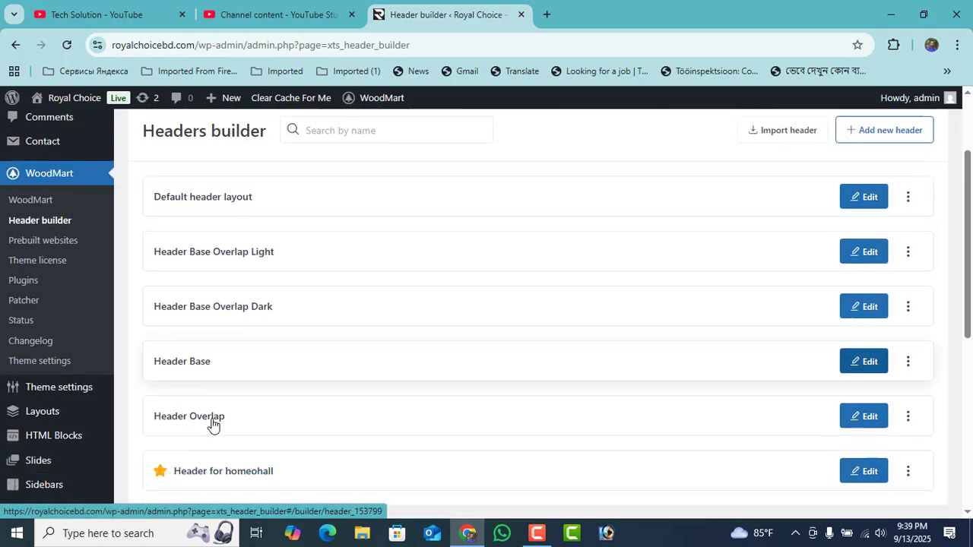
pyautogui.click(908, 393)
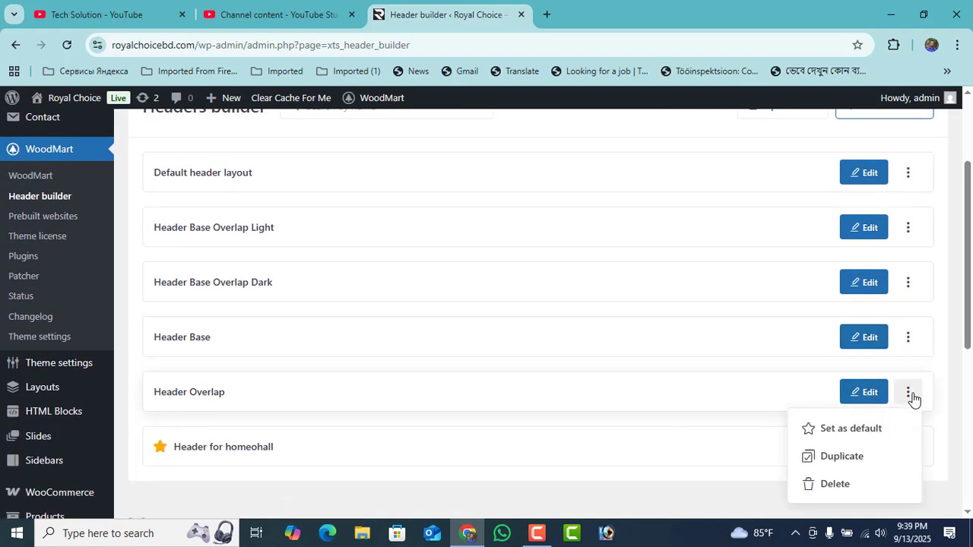
pyautogui.click(864, 431)
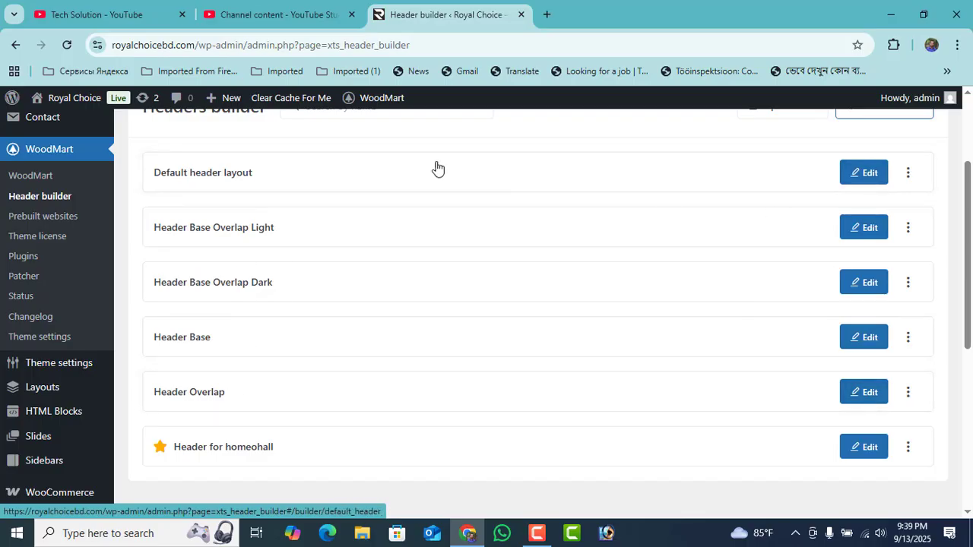
# Step: Open the default "Header for homeohall" for editing and locate the Logo element in its desktop main header
pyautogui.scroll(-1, 267, 392)
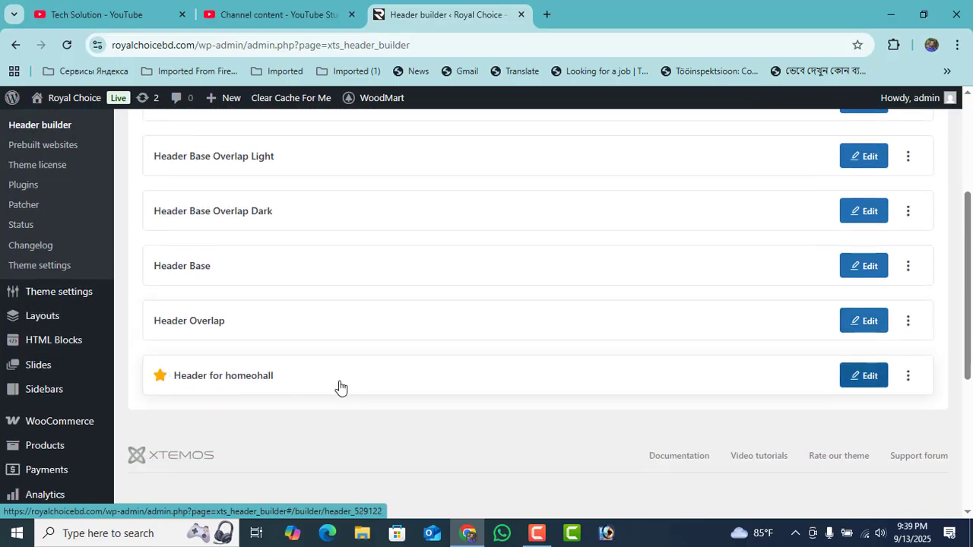
pyautogui.click(873, 378)
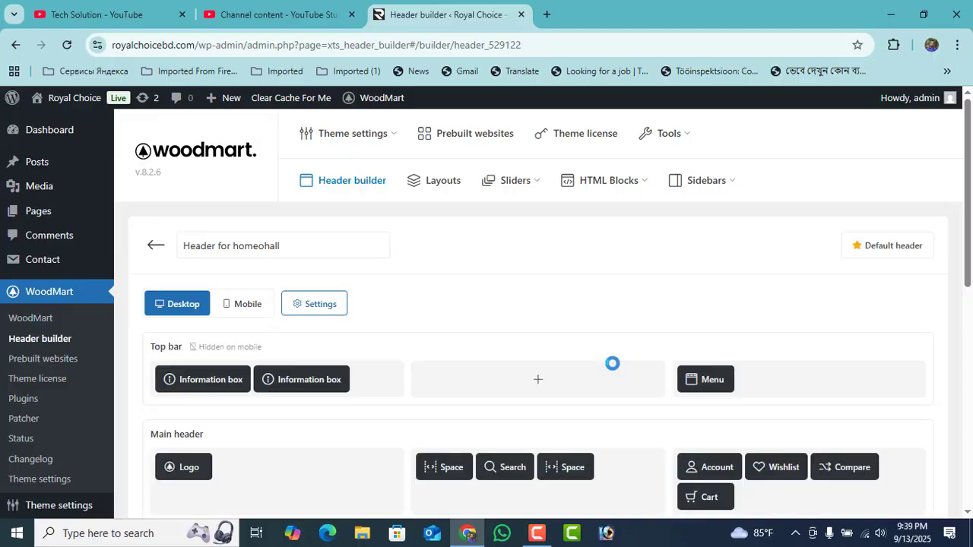
pyautogui.scroll(-2, 612, 369)
pyautogui.scroll(-1, 613, 370)
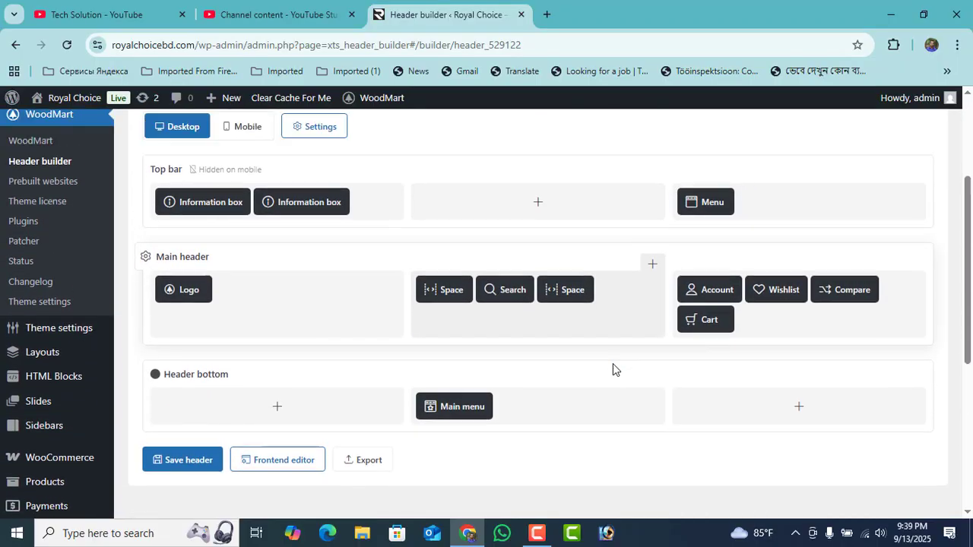
pyautogui.scroll(1, 612, 370)
pyautogui.moveTo(179, 334)
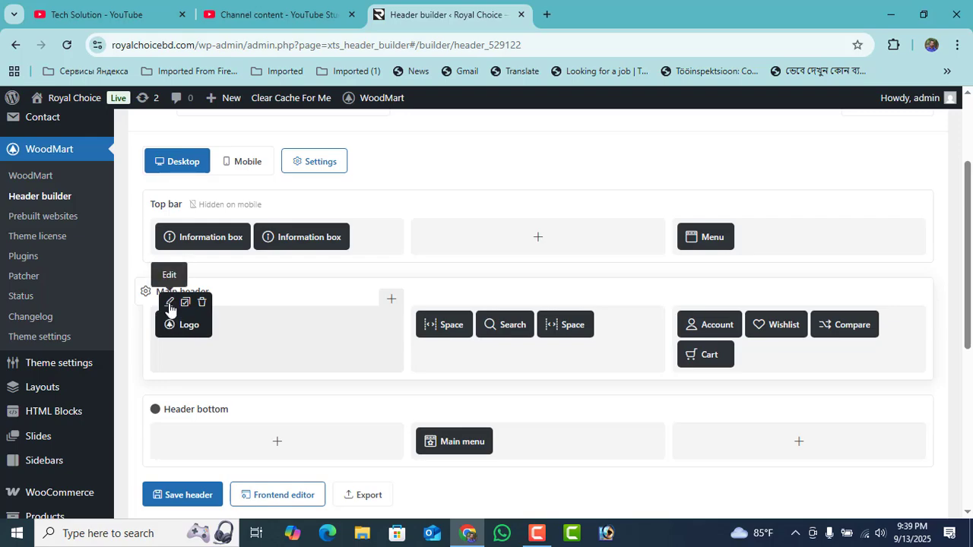
# Step: Remove the desktop Logo element's current image and upload Royal-choice-foother-black-logo from the Desktop folder
pyautogui.click(169, 305)
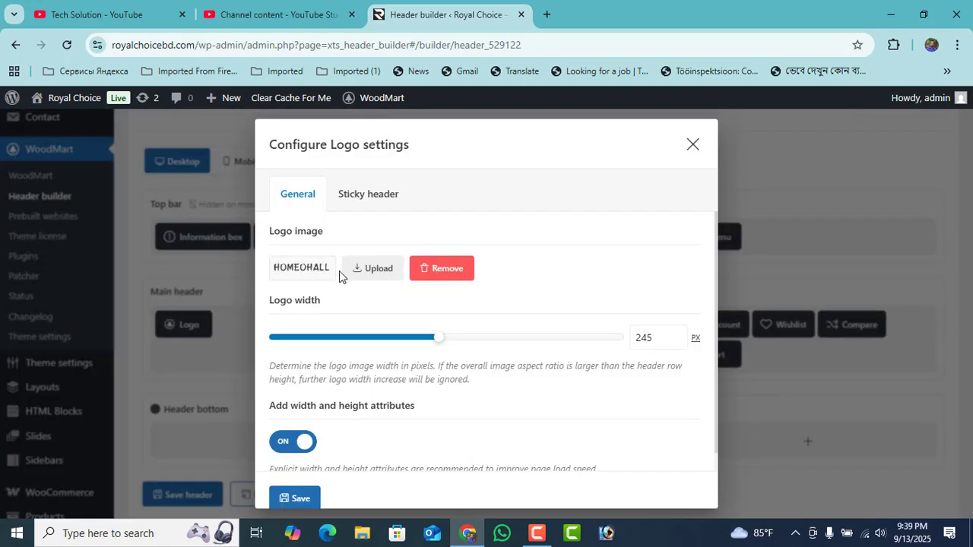
pyautogui.click(437, 272)
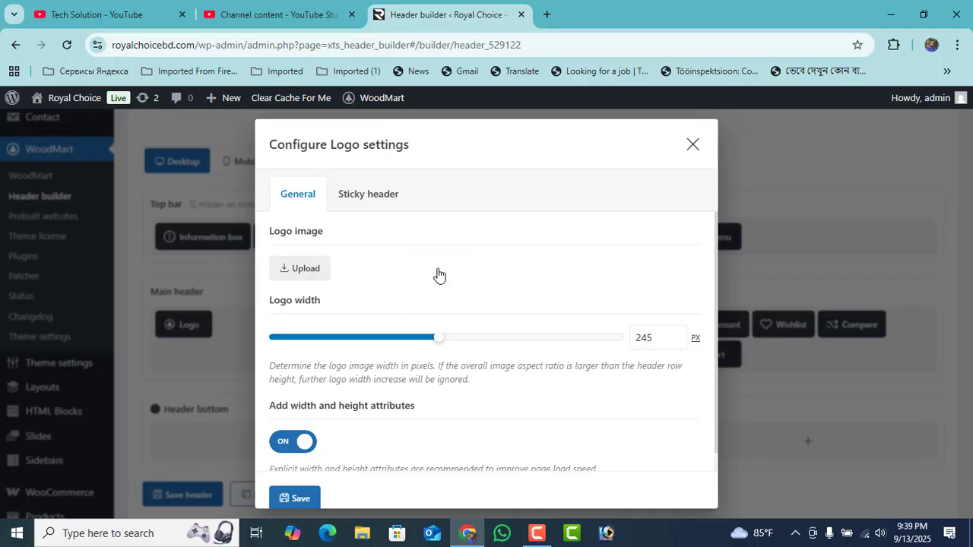
pyautogui.click(297, 274)
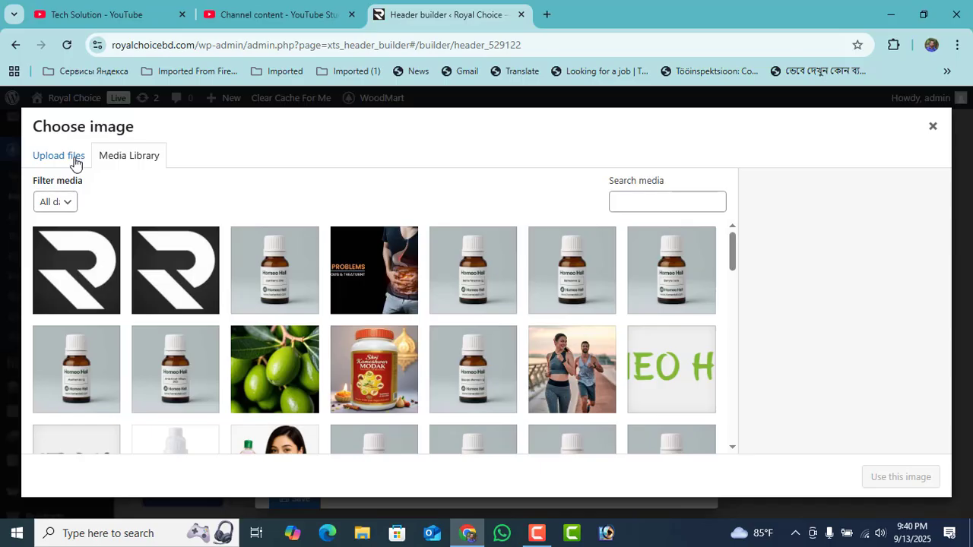
pyautogui.click(74, 163)
pyautogui.click(494, 342)
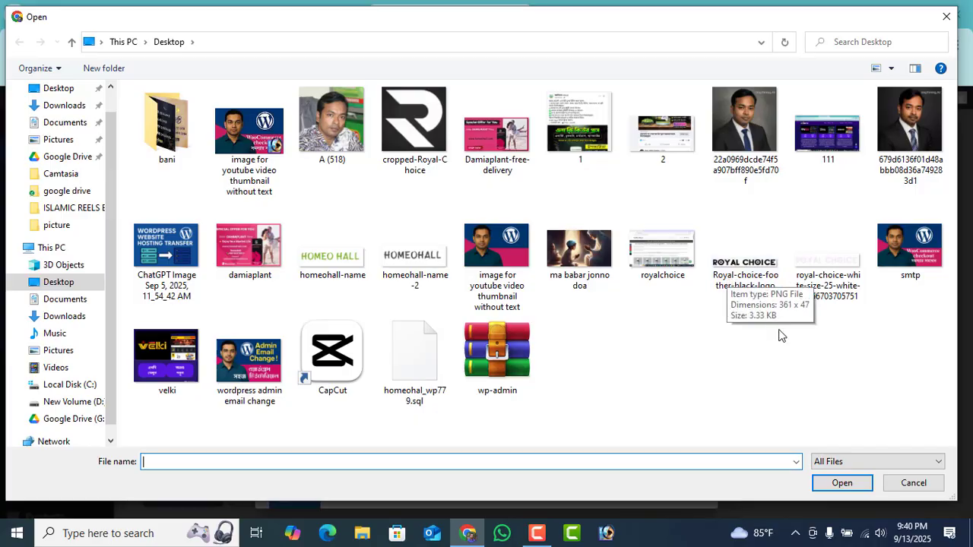
pyautogui.click(738, 264)
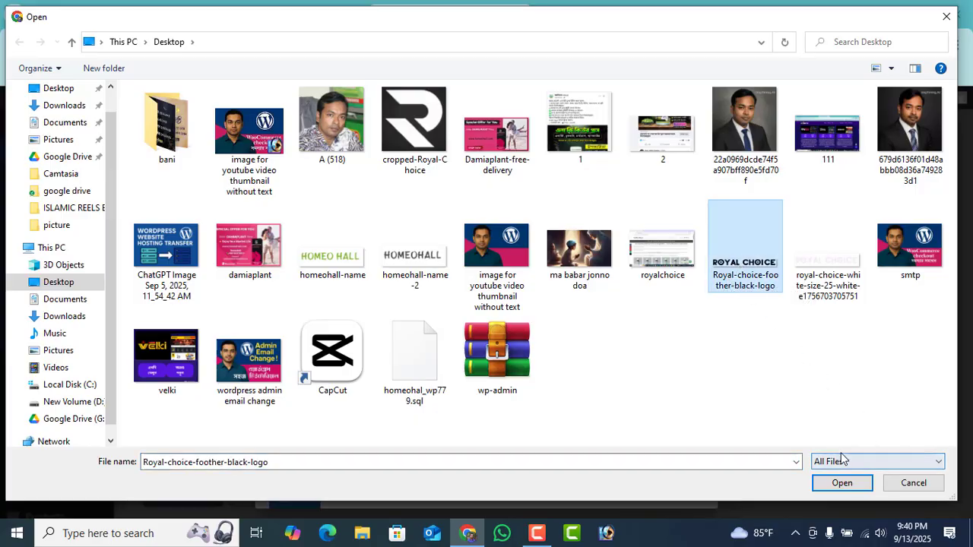
pyautogui.click(850, 489)
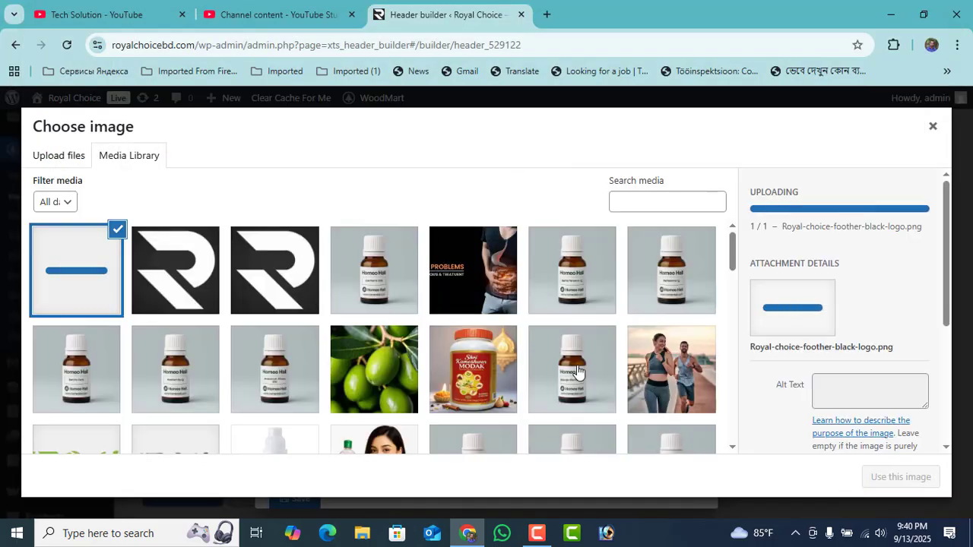
# Step: Use the uploaded Royal-choice-foother-black-logo.png as the desktop logo image and save the logo settings
pyautogui.scroll(-1, 577, 371)
pyautogui.scroll(-2, 860, 376)
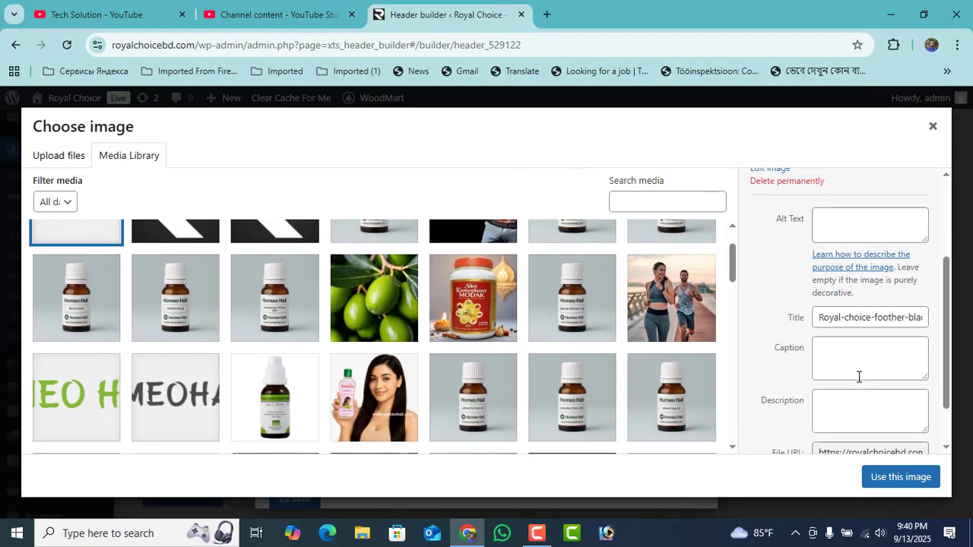
pyautogui.click(896, 476)
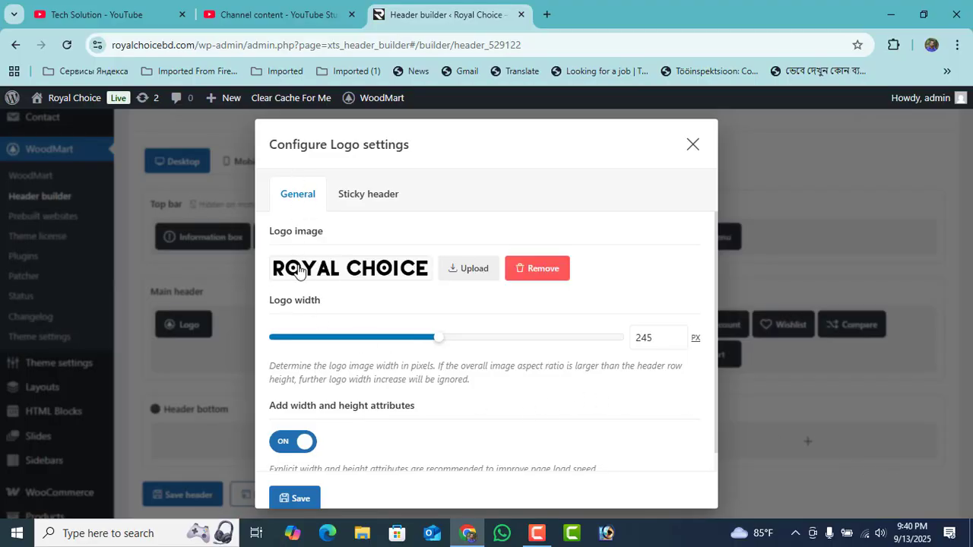
pyautogui.click(297, 498)
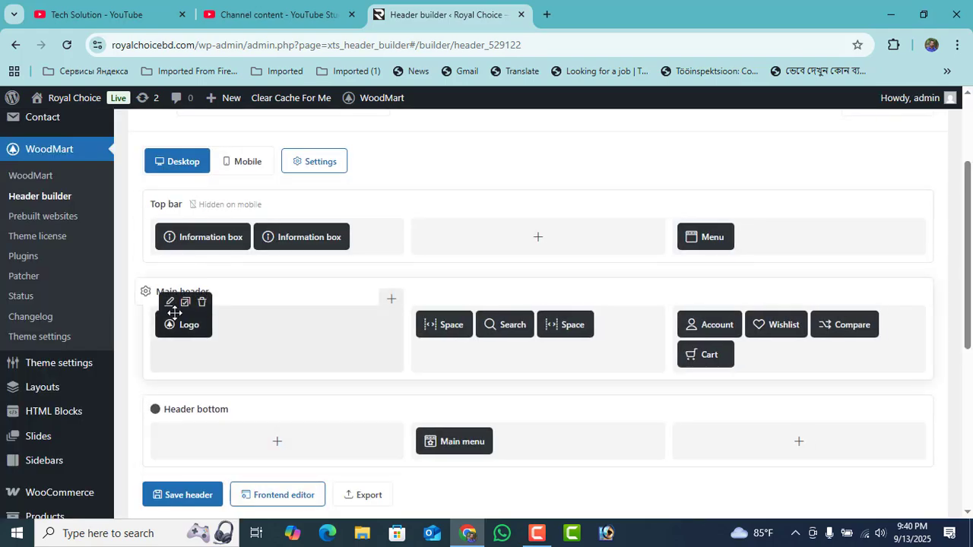
# Step: Set the Royal Choice image from the media library as the sticky header logo, then save the logo settings and the header
pyautogui.click(172, 305)
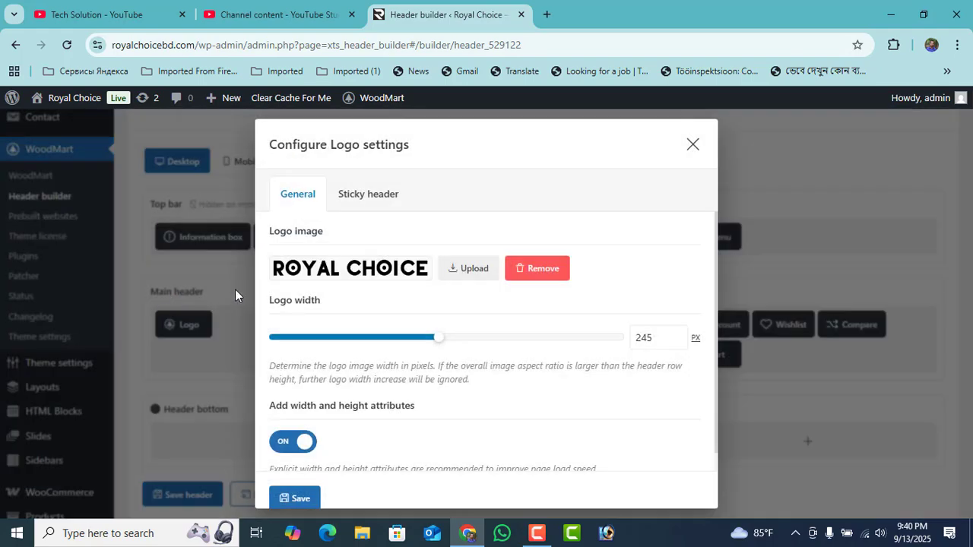
pyautogui.click(358, 199)
pyautogui.click(444, 339)
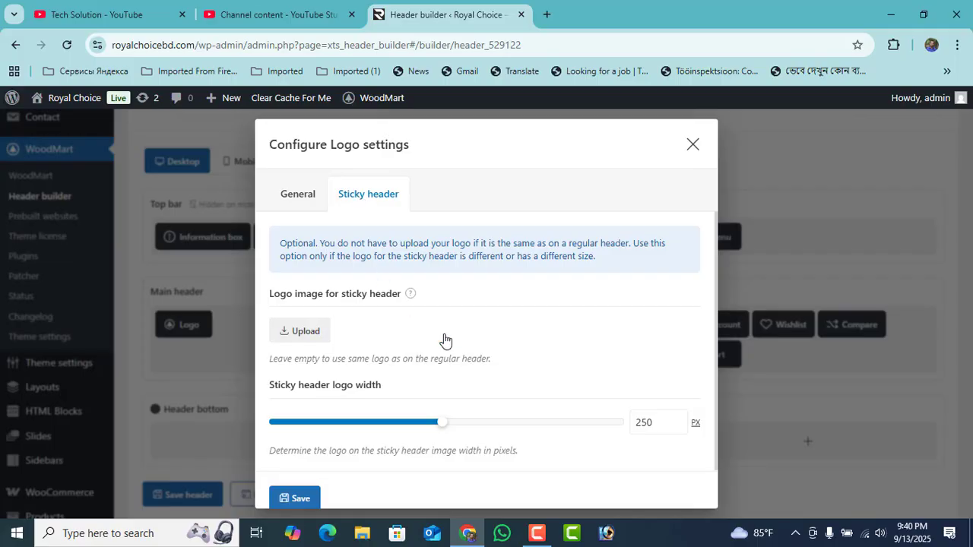
pyautogui.click(318, 343)
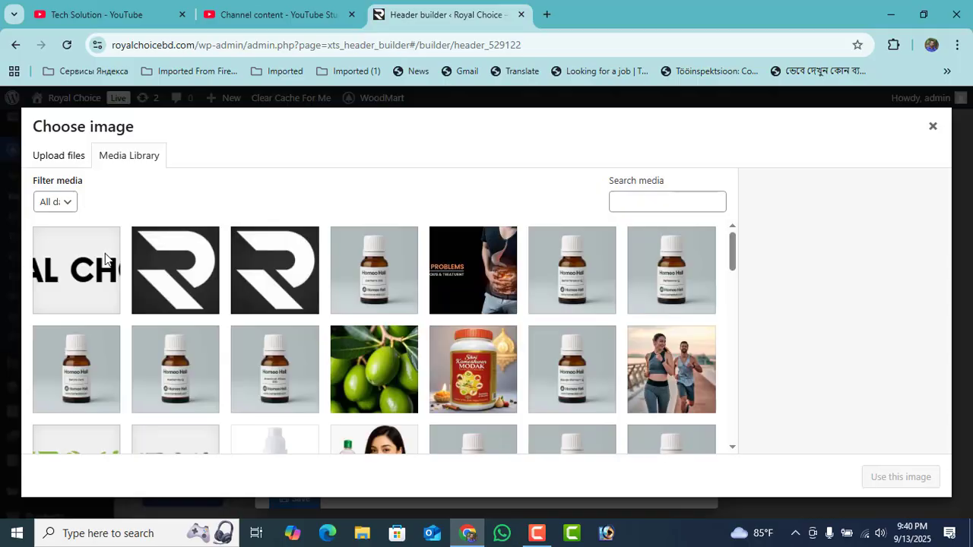
pyautogui.click(57, 255)
pyautogui.click(901, 477)
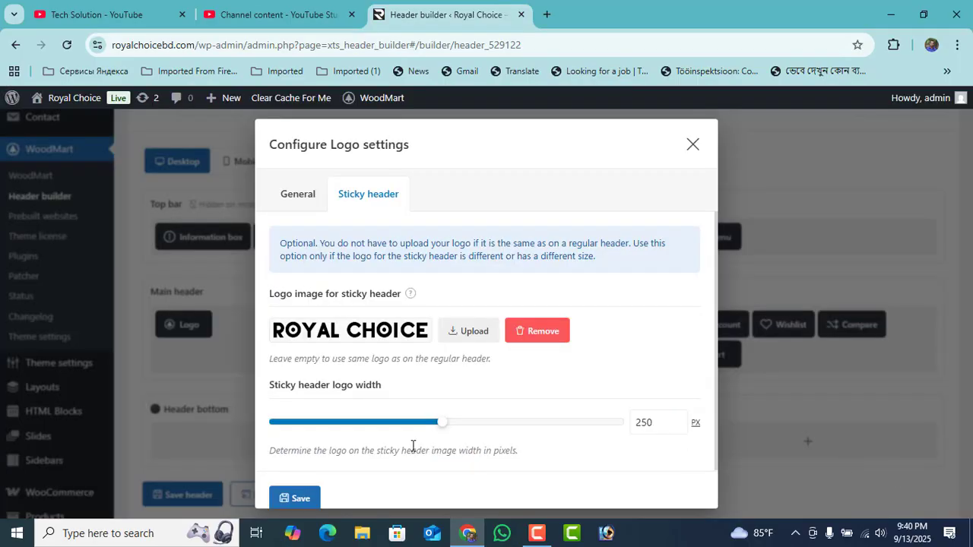
pyautogui.click(304, 498)
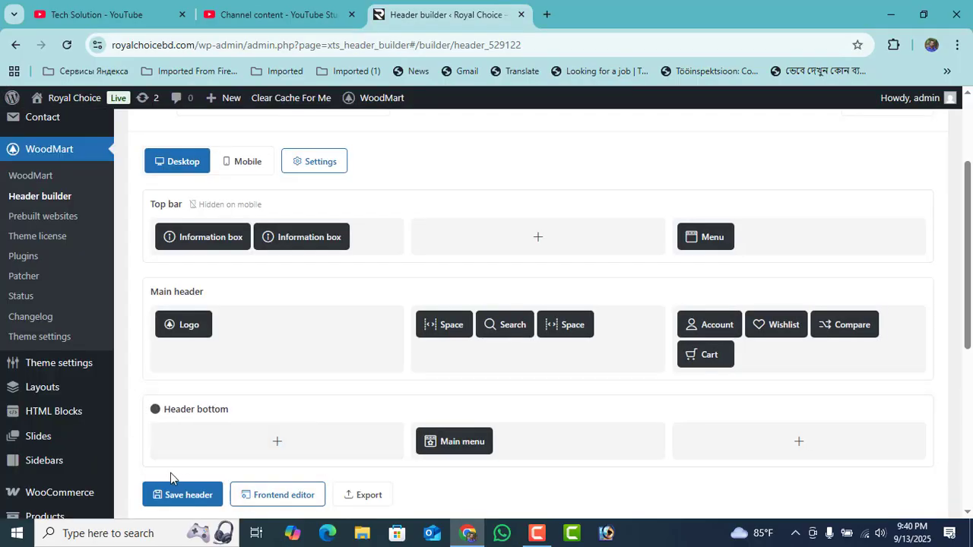
pyautogui.click(185, 496)
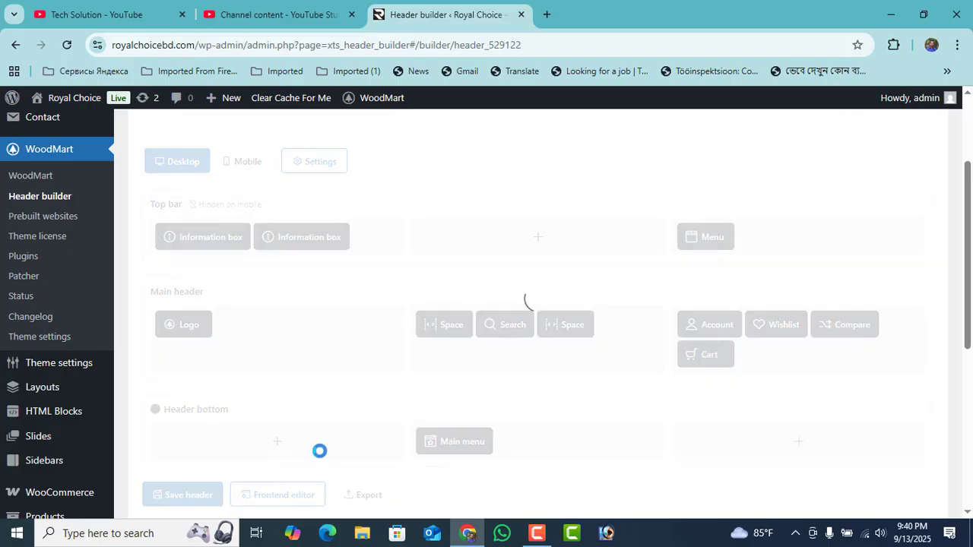
# Step: Open the live site in a new tab and check the header logo at desktop width and at narrow mobile width
pyautogui.moveTo(65, 97)
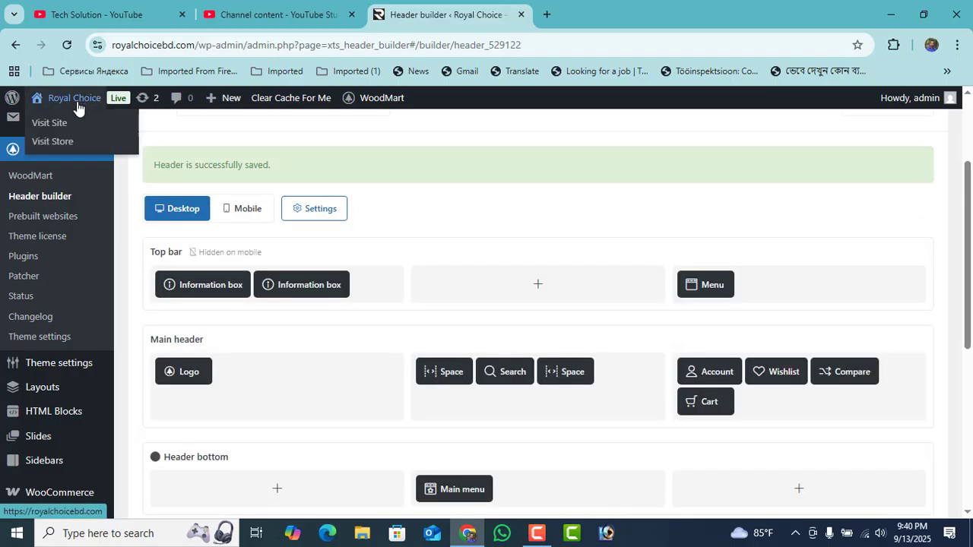
pyautogui.rightClick(53, 130)
pyautogui.click(103, 142)
pyautogui.click(612, 14)
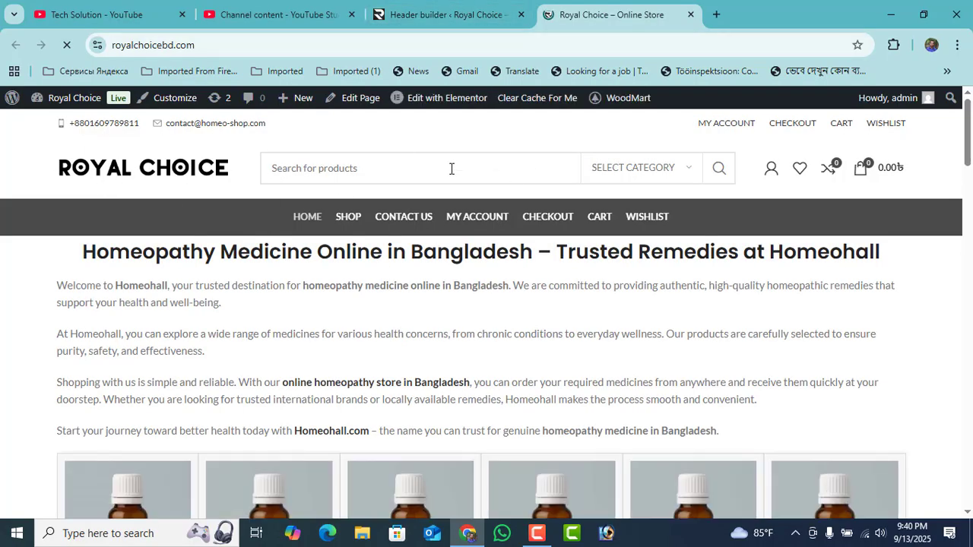
pyautogui.click(923, 15)
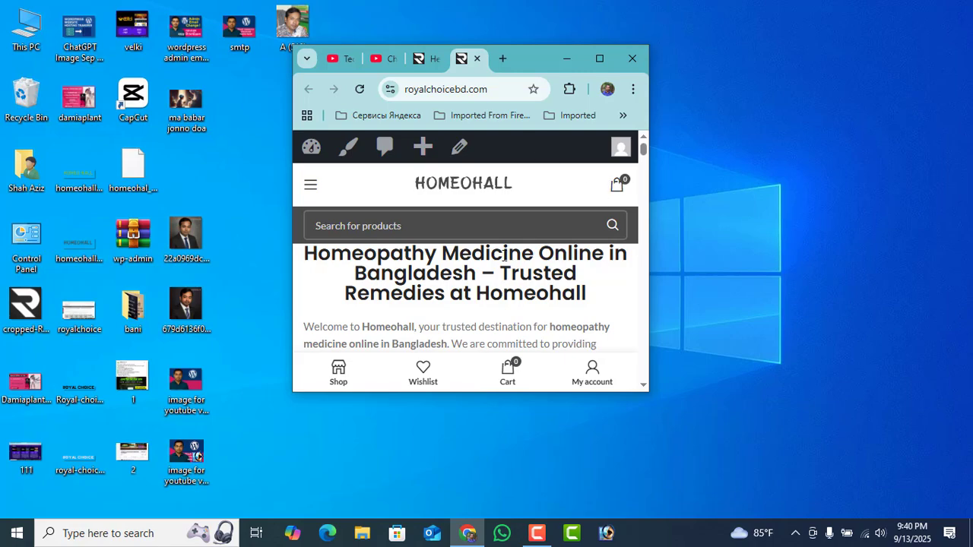
pyautogui.scroll(-2, 502, 254)
pyautogui.scroll(2, 456, 198)
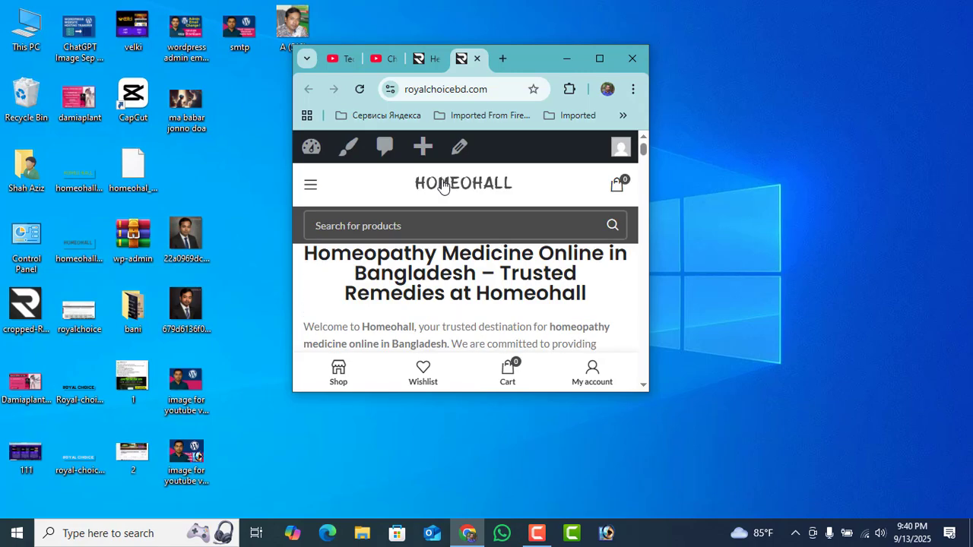
pyautogui.click(600, 60)
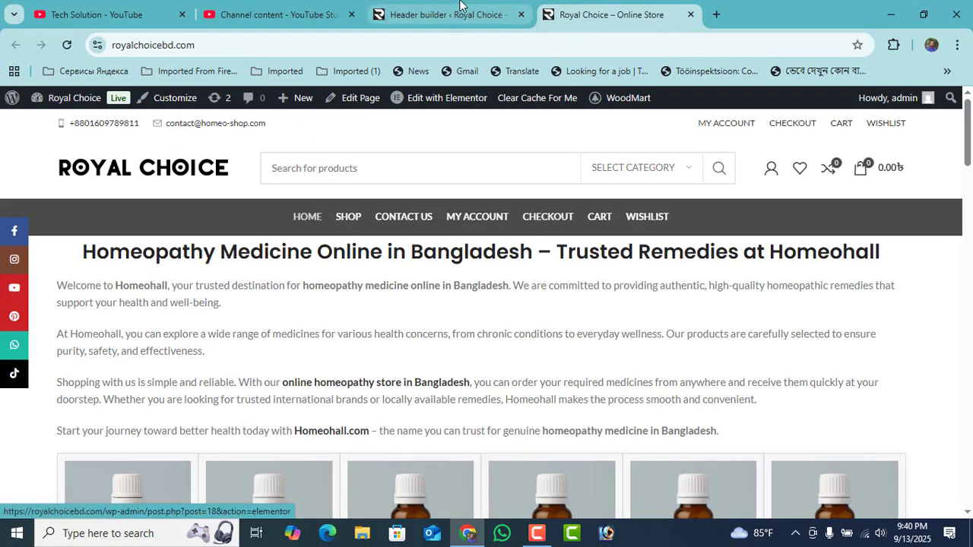
# Step: Return to the header builder and show the mobile layout of "Header for homeohall", down to its main header's Logo element
pyautogui.click(460, 6)
pyautogui.scroll(1, 235, 171)
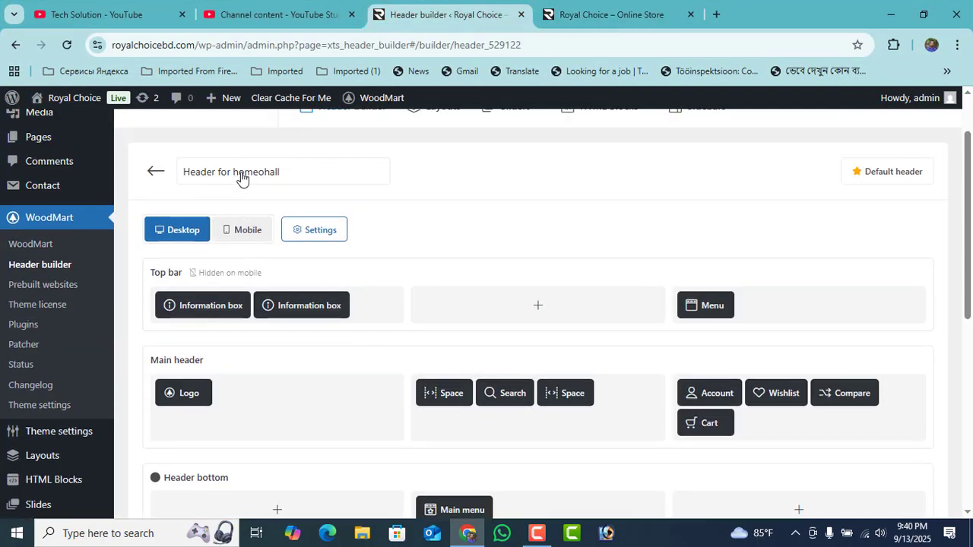
pyautogui.scroll(1, 242, 176)
pyautogui.scroll(-1, 250, 308)
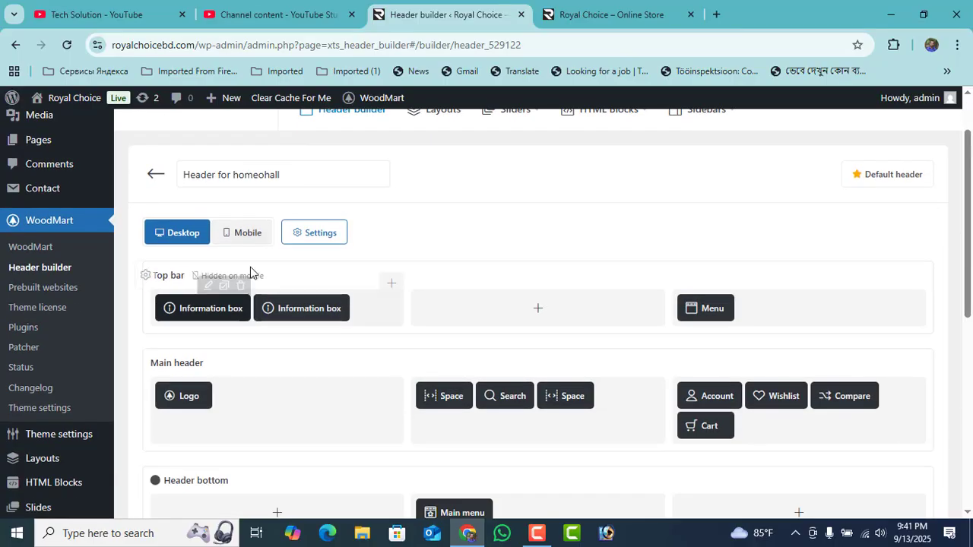
pyautogui.click(250, 236)
pyautogui.scroll(-2, 341, 271)
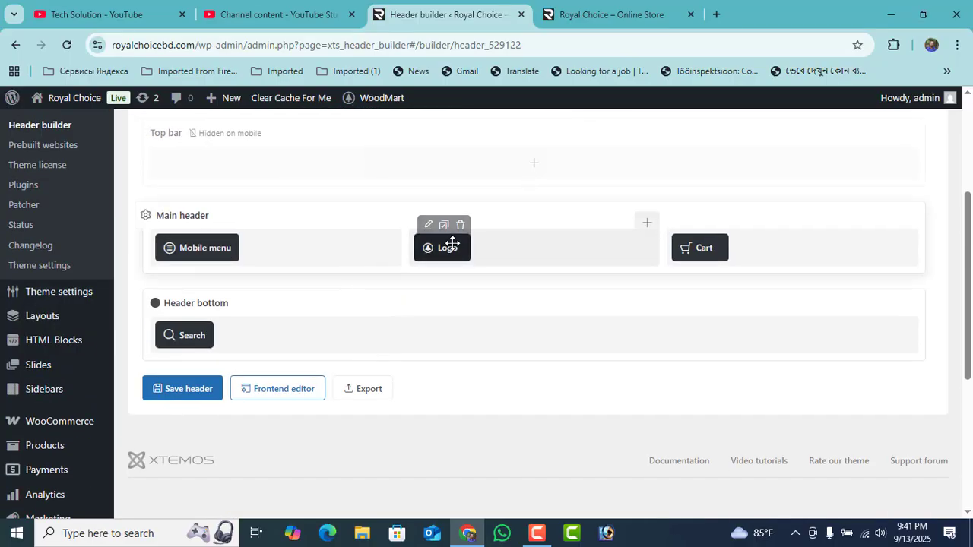
# Step: Replace the logo image of the mobile main header's Logo element with Royal-choice-foother-black-logo.png from the media library
pyautogui.click(430, 225)
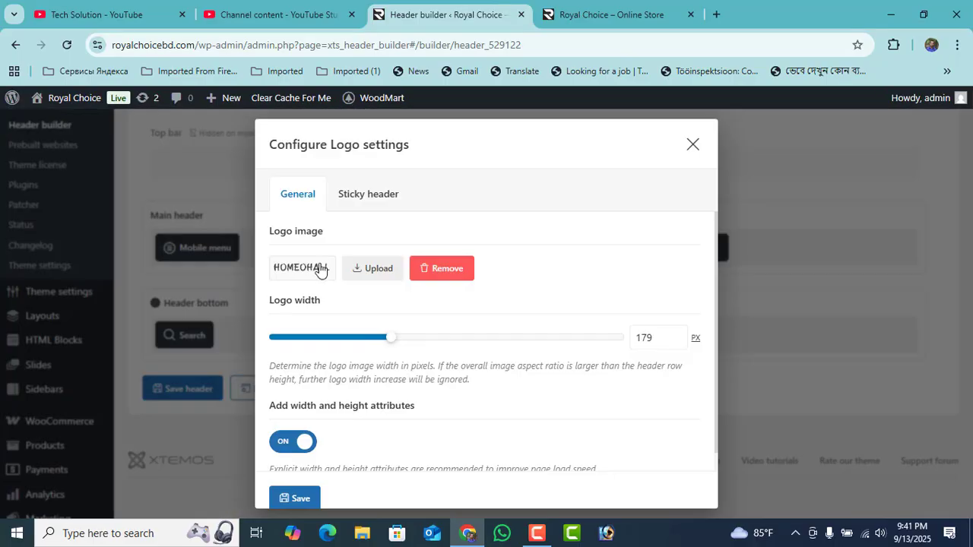
pyautogui.click(445, 269)
pyautogui.click(307, 270)
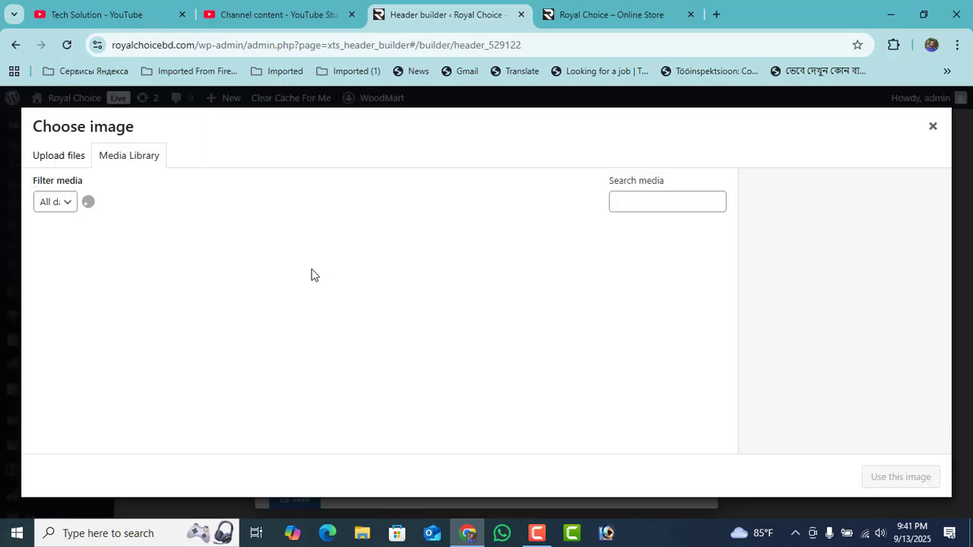
pyautogui.click(84, 270)
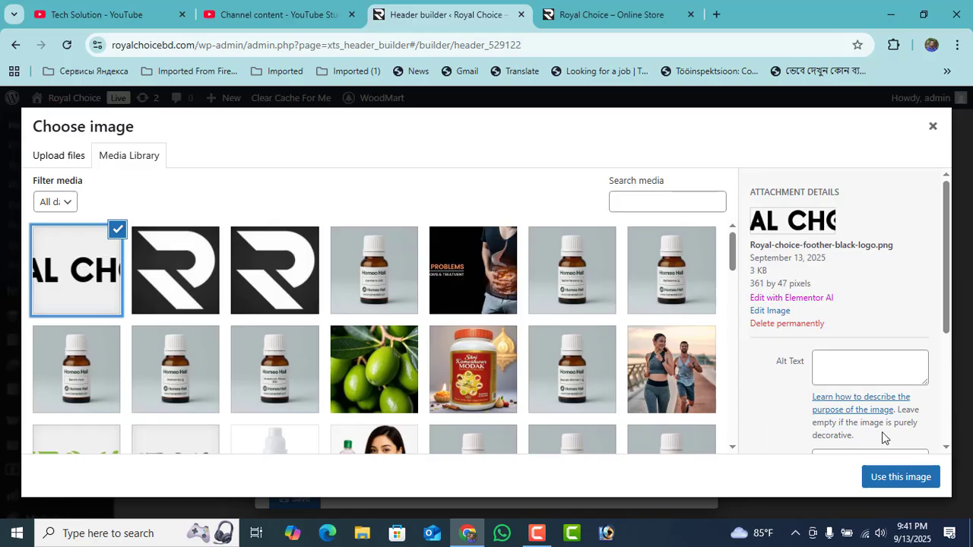
pyautogui.click(895, 479)
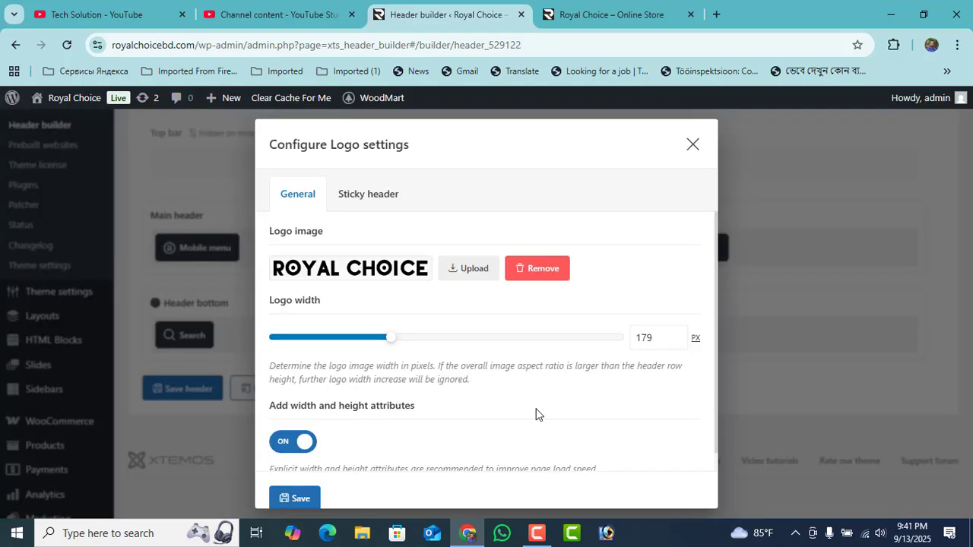
# Step: Set Royal-choice-foother-black-logo.png as the mobile sticky header logo, then save the logo settings and the header
pyautogui.click(376, 198)
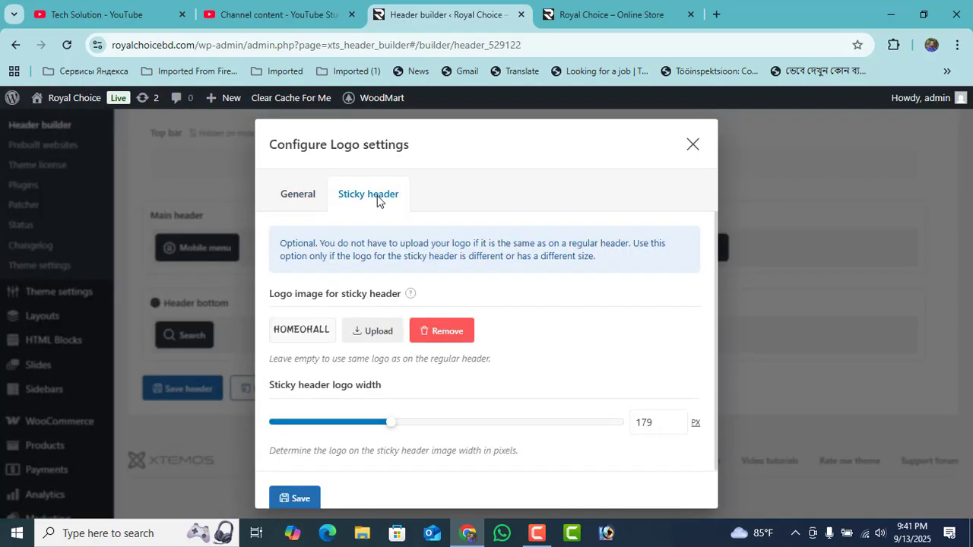
pyautogui.click(452, 331)
pyautogui.click(303, 330)
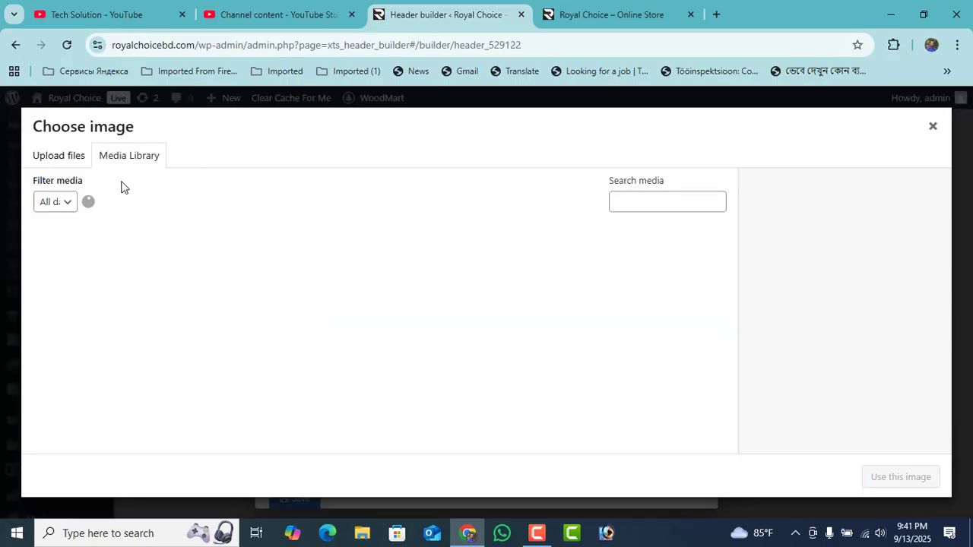
pyautogui.click(79, 275)
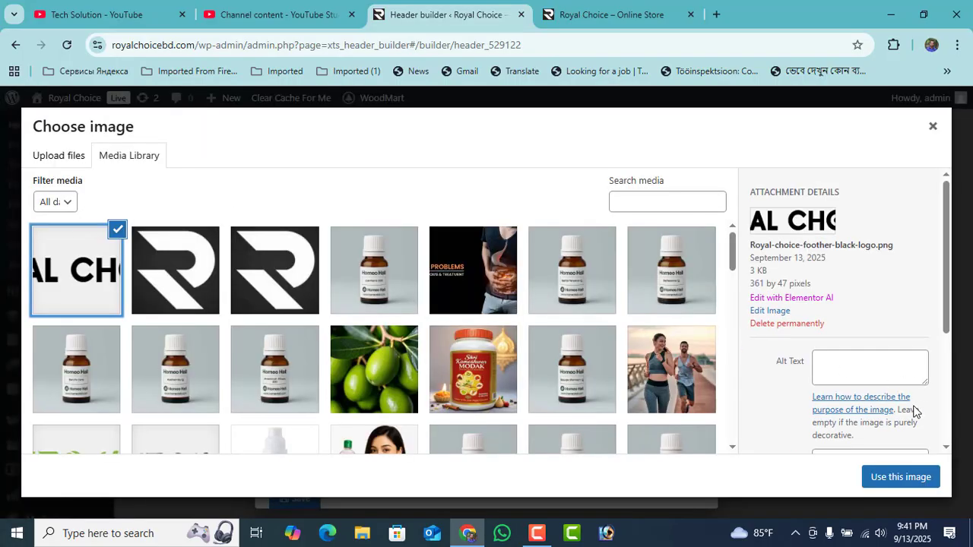
pyautogui.click(898, 478)
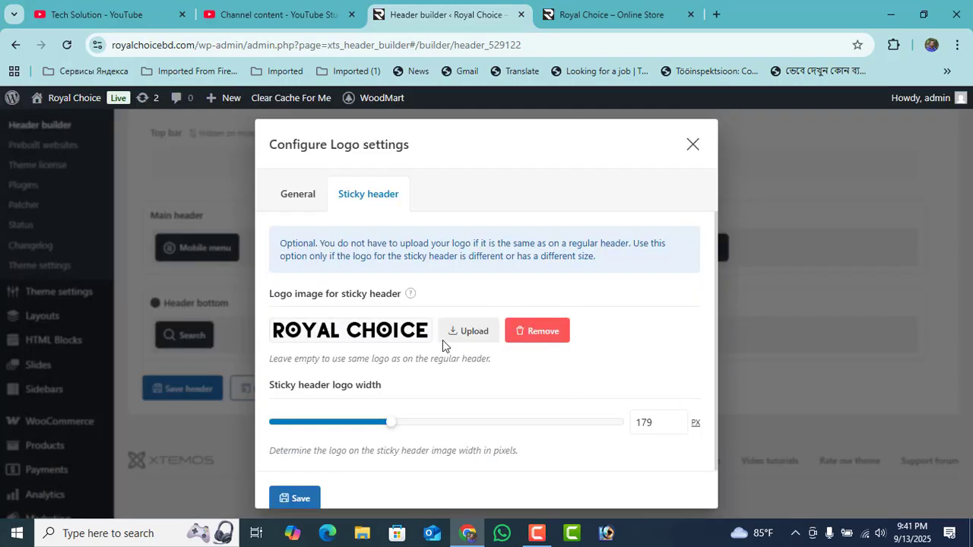
pyautogui.click(296, 498)
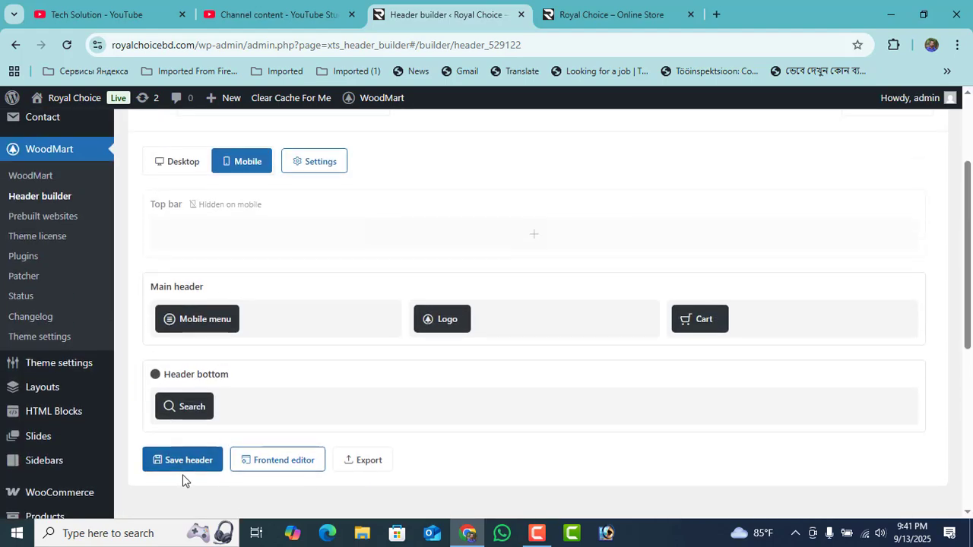
pyautogui.click(189, 461)
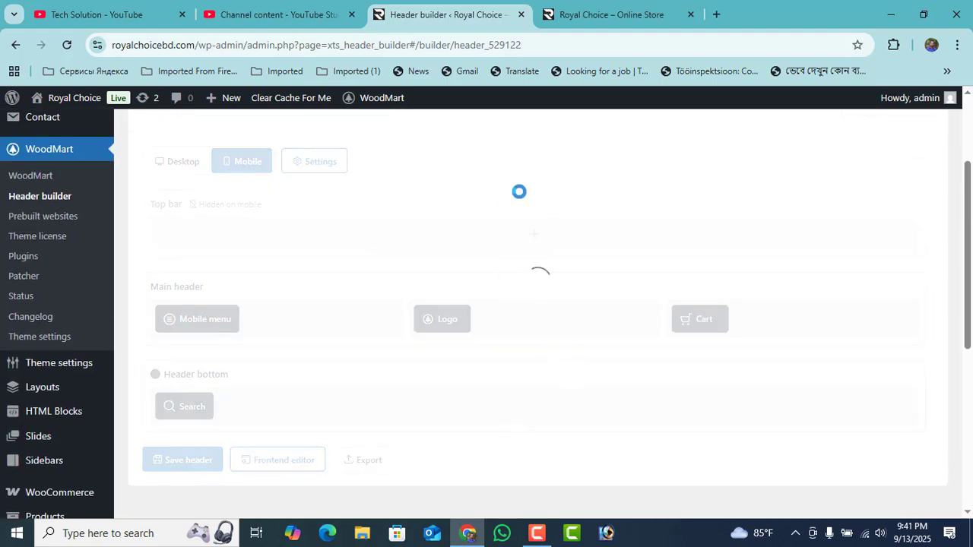
# Step: Reload the live site and check the header logo at narrow mobile width and at full desktop width
pyautogui.click(620, 12)
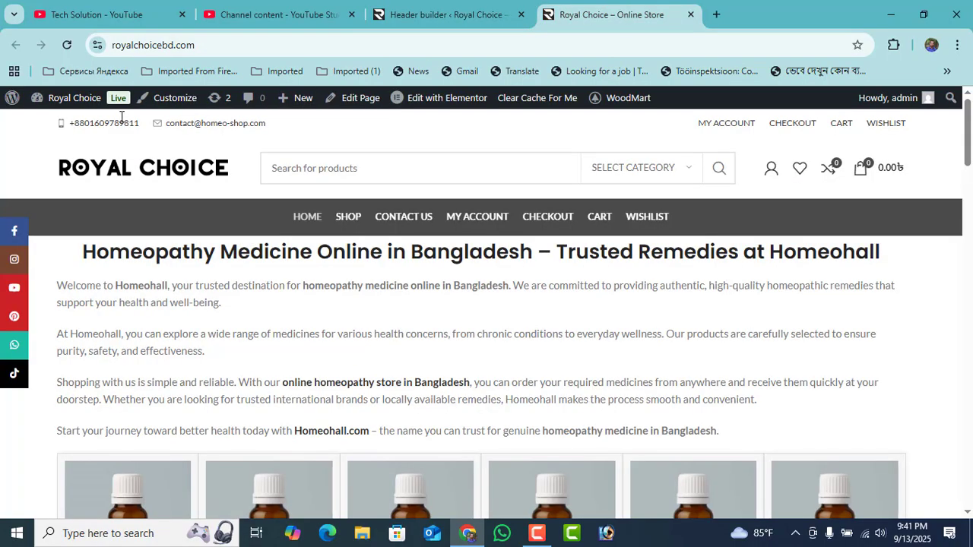
pyautogui.click(65, 46)
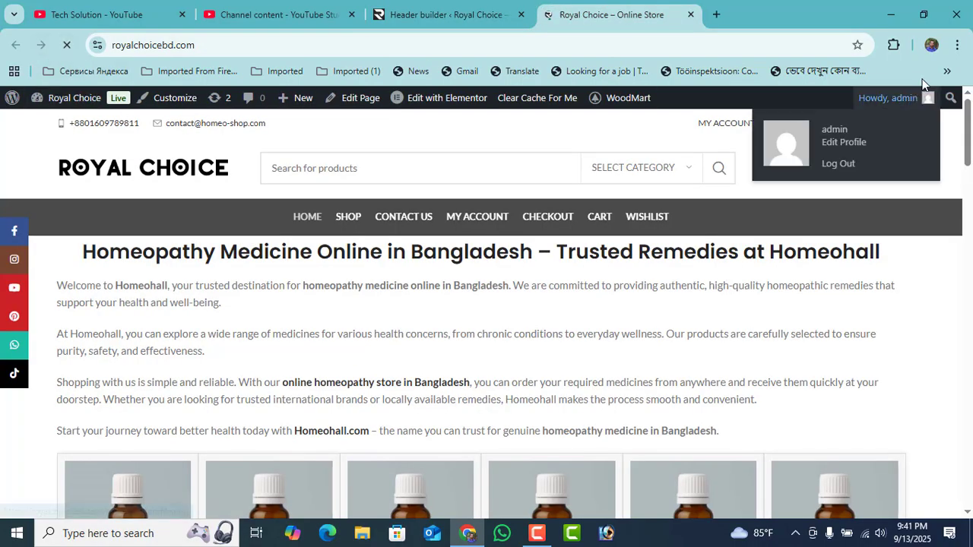
pyautogui.click(924, 13)
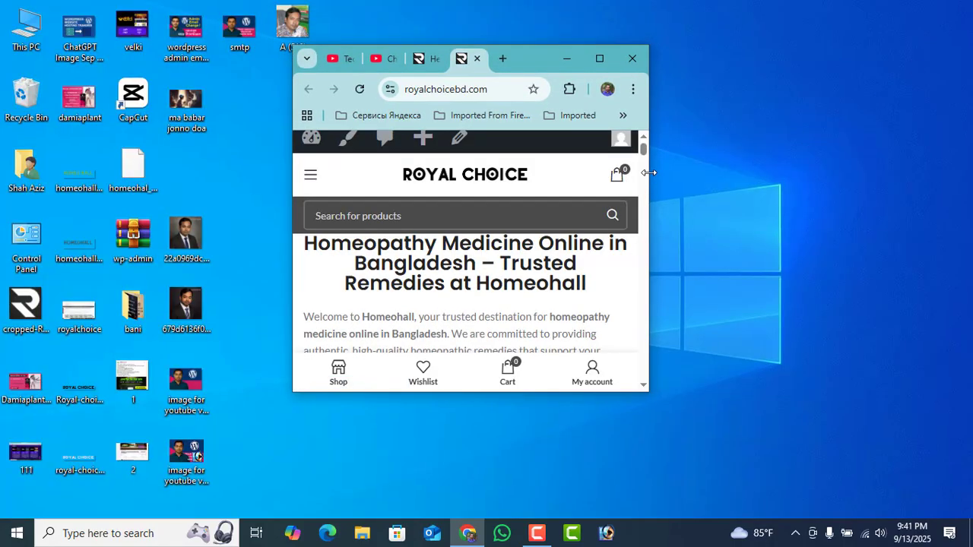
pyautogui.click(359, 89)
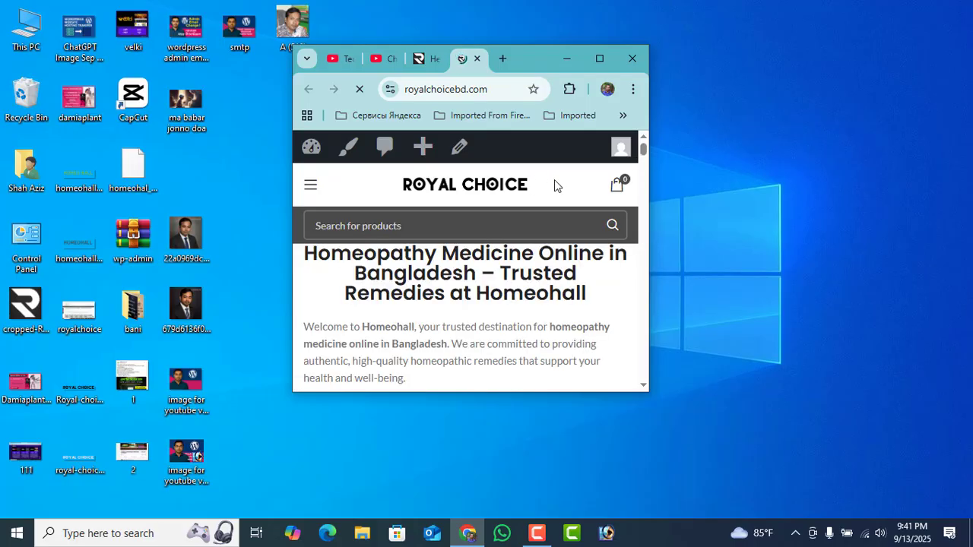
pyautogui.click(599, 58)
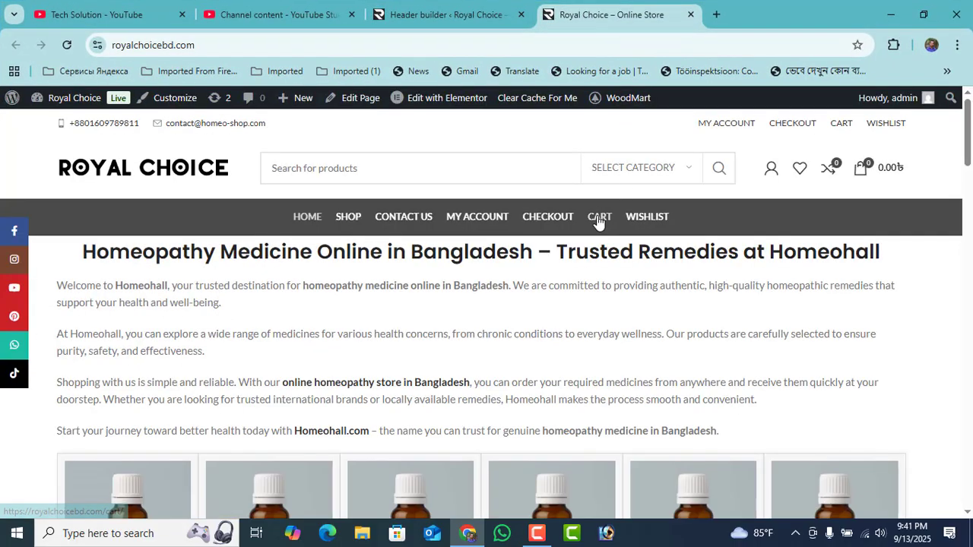
pyautogui.scroll(-3, 597, 218)
pyautogui.scroll(3, 597, 217)
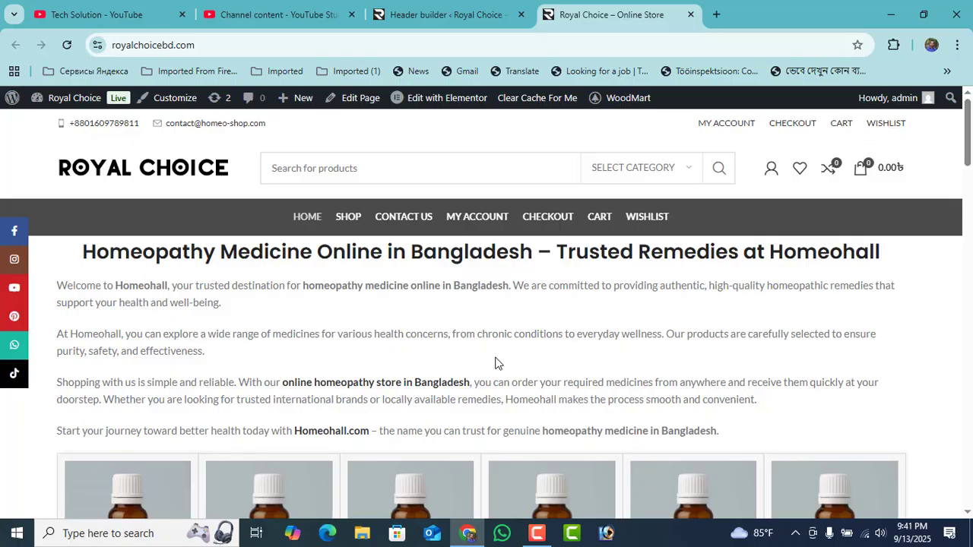
pyautogui.scroll(-1, 495, 363)
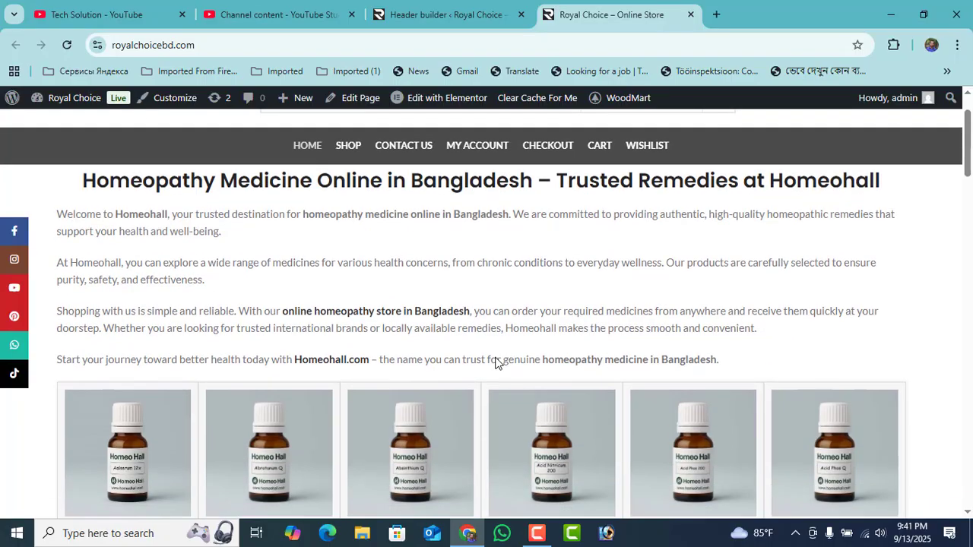